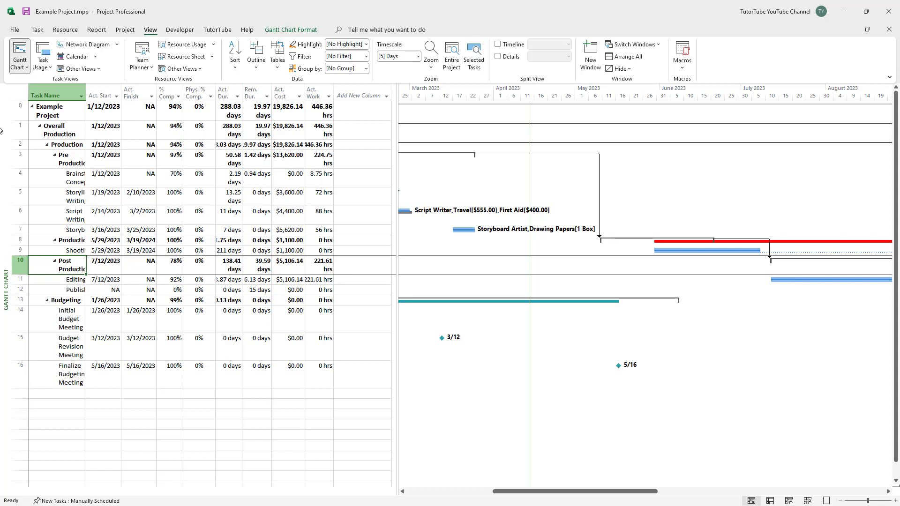
- Add a Remaining Cost column to the task table and widen the table area over the Gantt chart
click(171, 114)
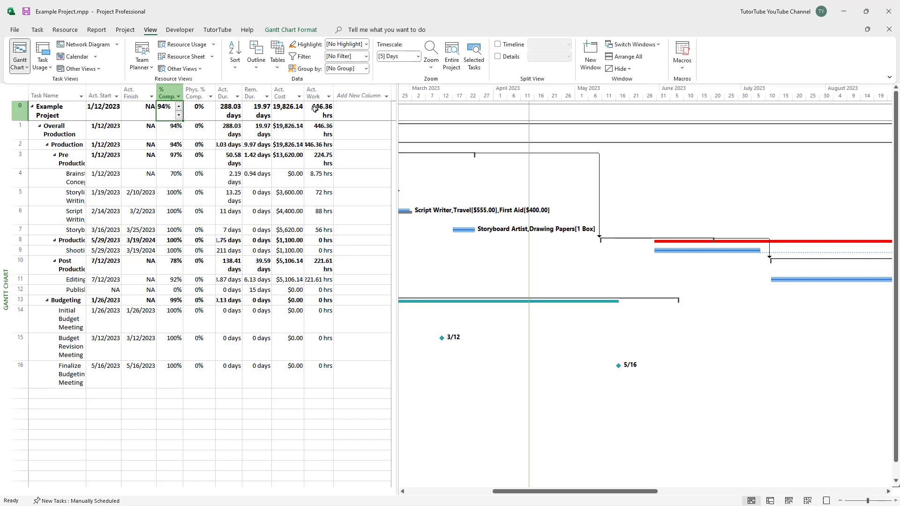
click(380, 95)
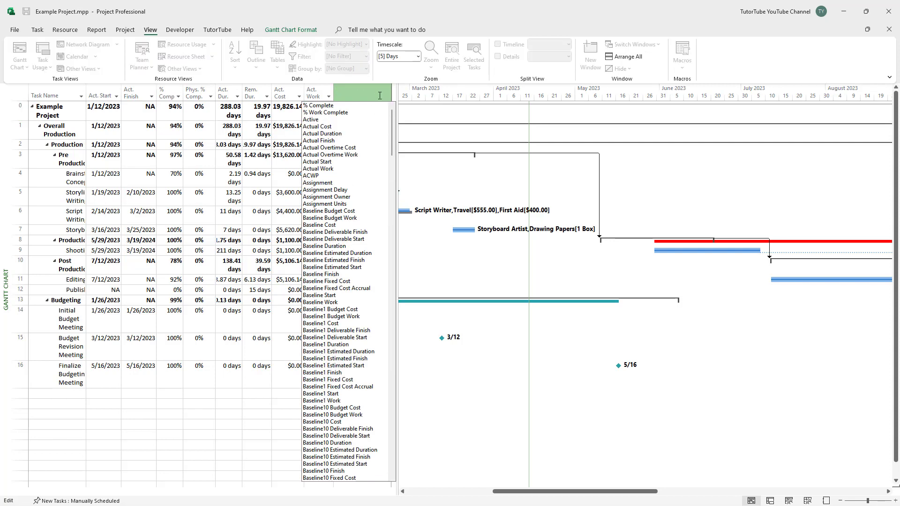
text(remaining ( Text1)
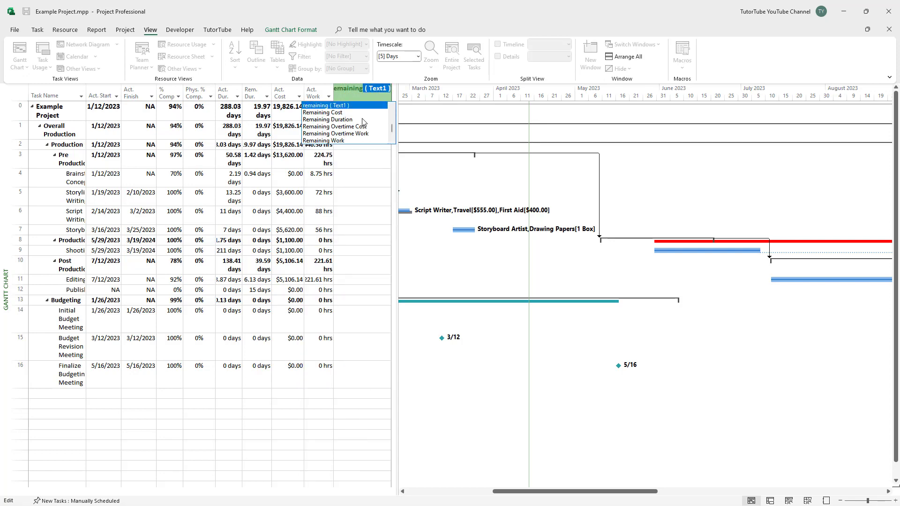
scroll(359, 130, down, 3)
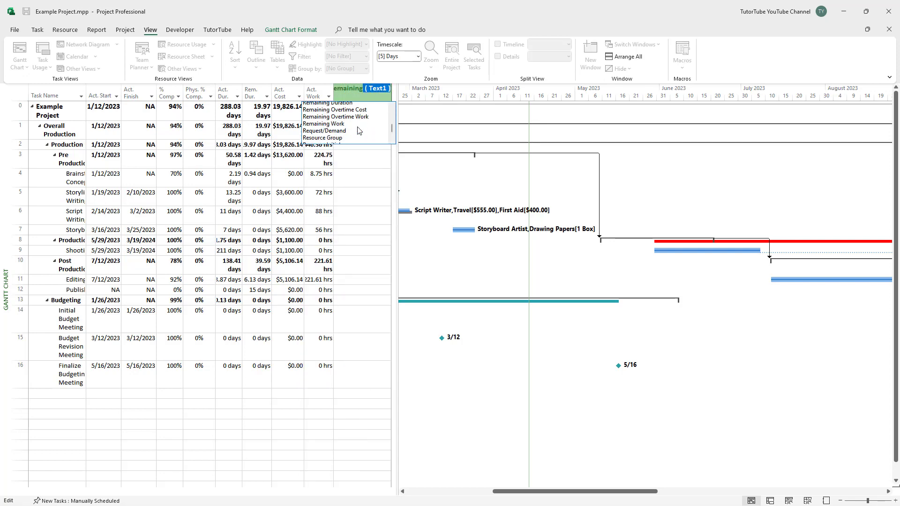
scroll(359, 131, up, 3)
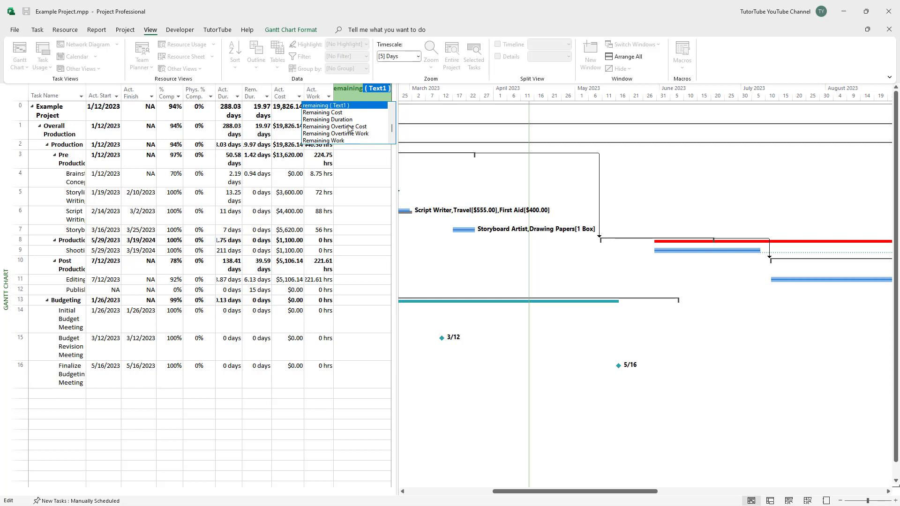
click(336, 113)
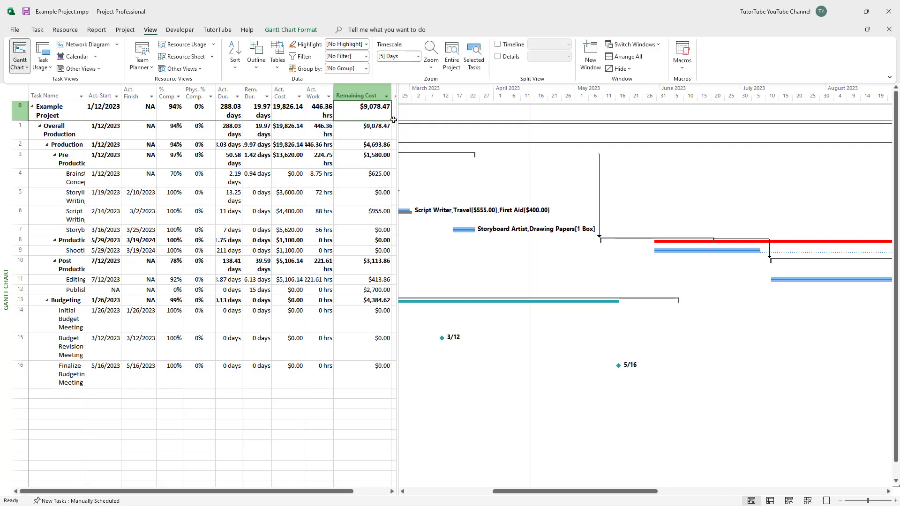
drag(398, 117, 623, 117)
- Enter 50 and then 82 as the percent complete of the Example Project summary task
click(181, 115)
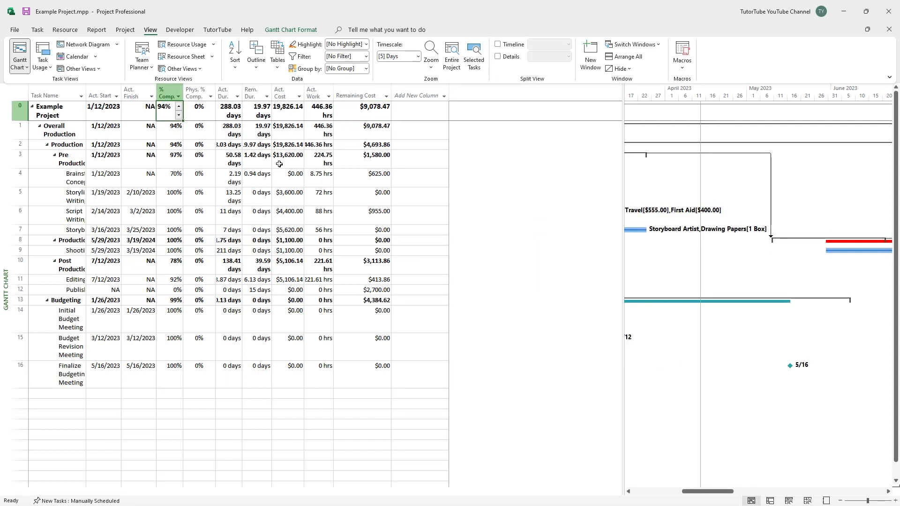
text(50)
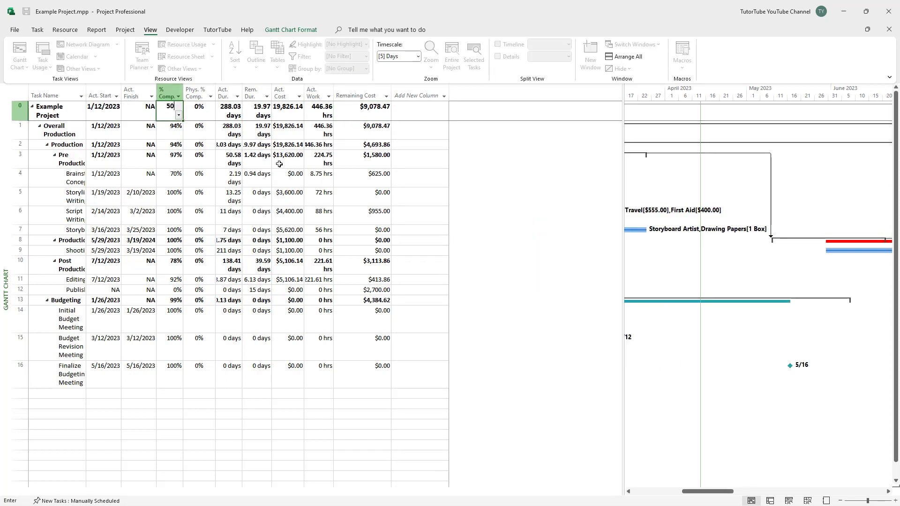
key(Return)
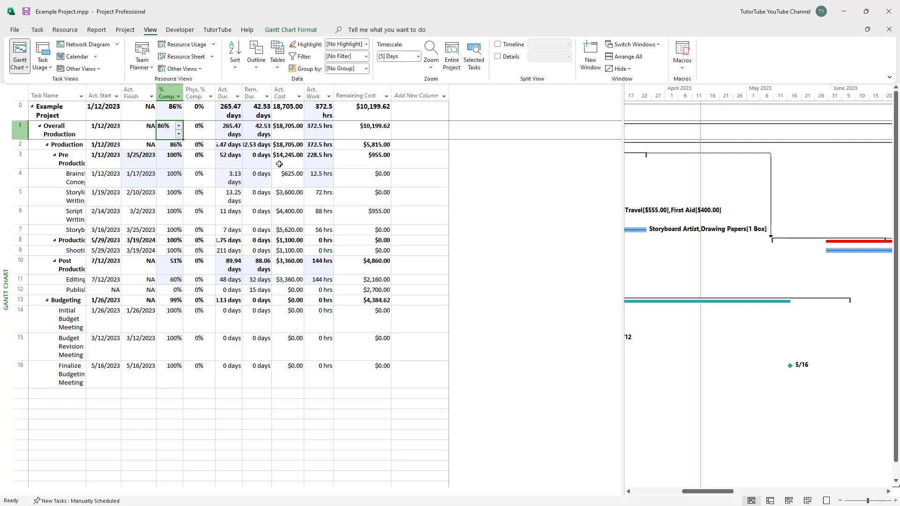
click(172, 110)
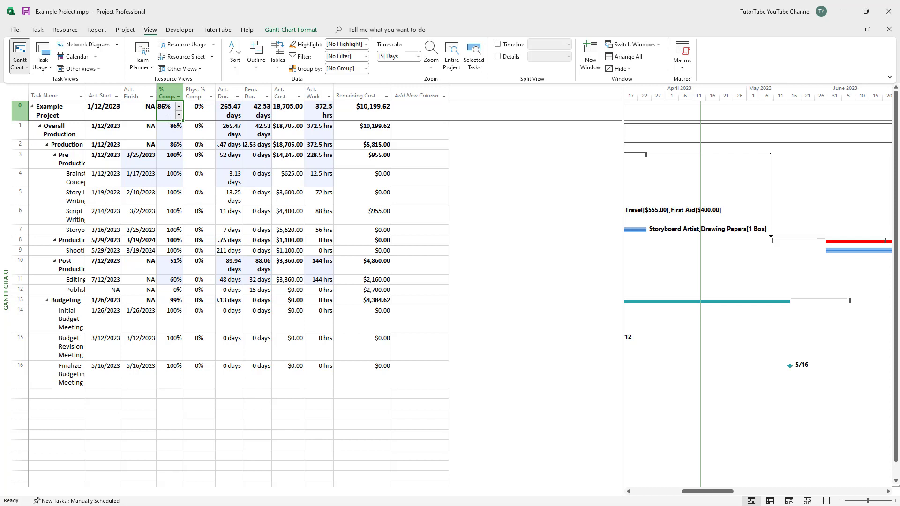
text(82)
key(Return)
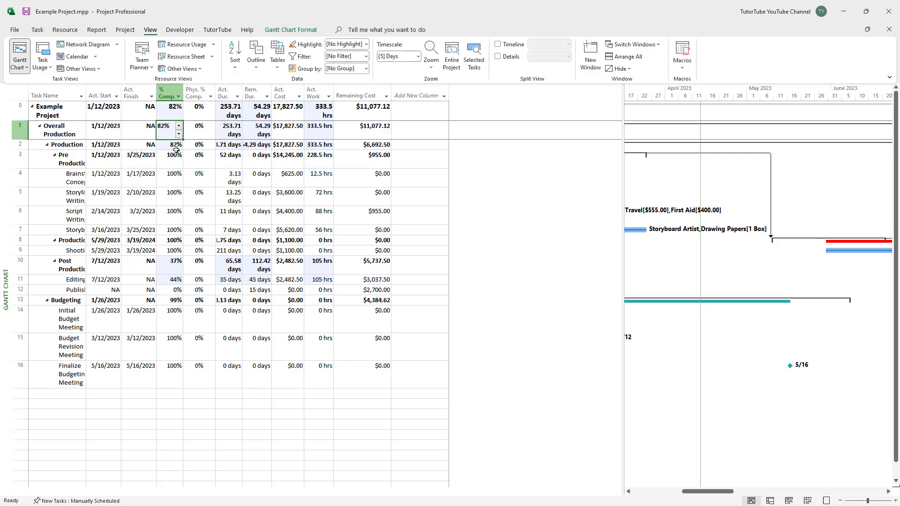
- Lower the percent complete of the Pre Production summary task to 75%
click(174, 158)
click(180, 164)
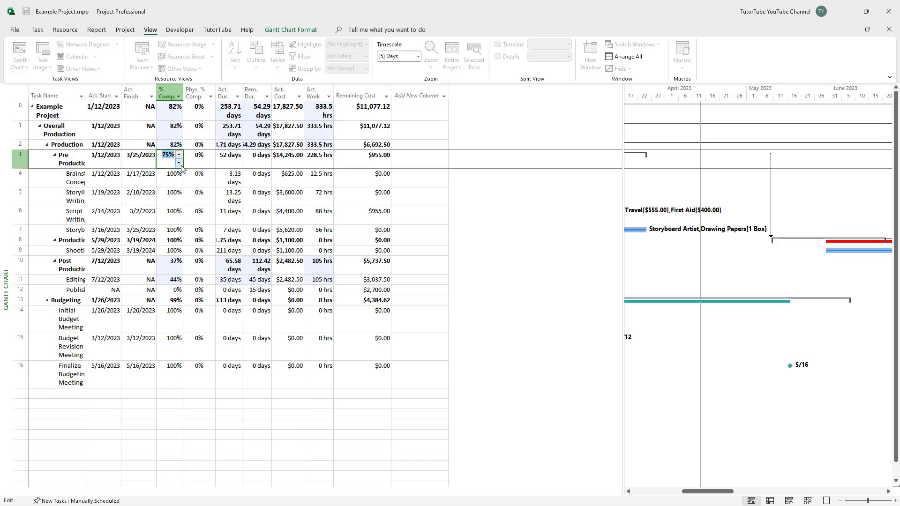
click(169, 183)
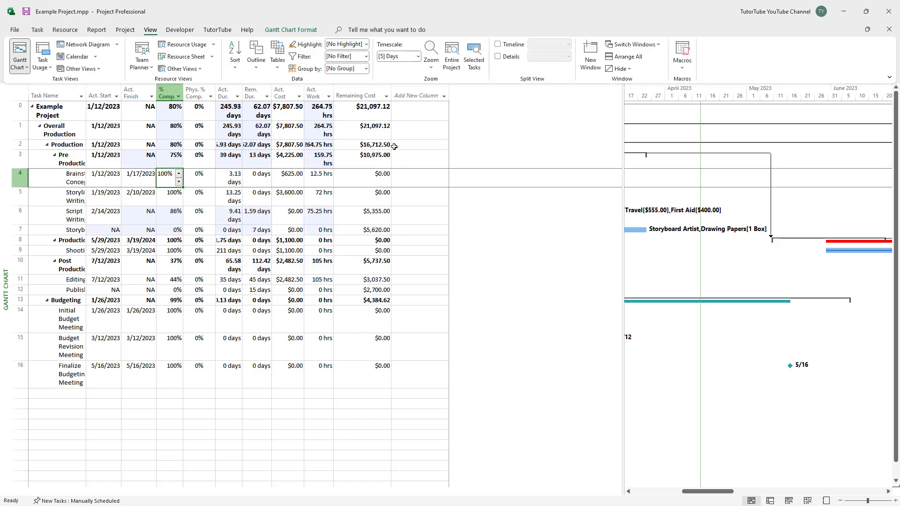
- Add a Remaining Duration column after the Remaining Cost column
click(434, 94)
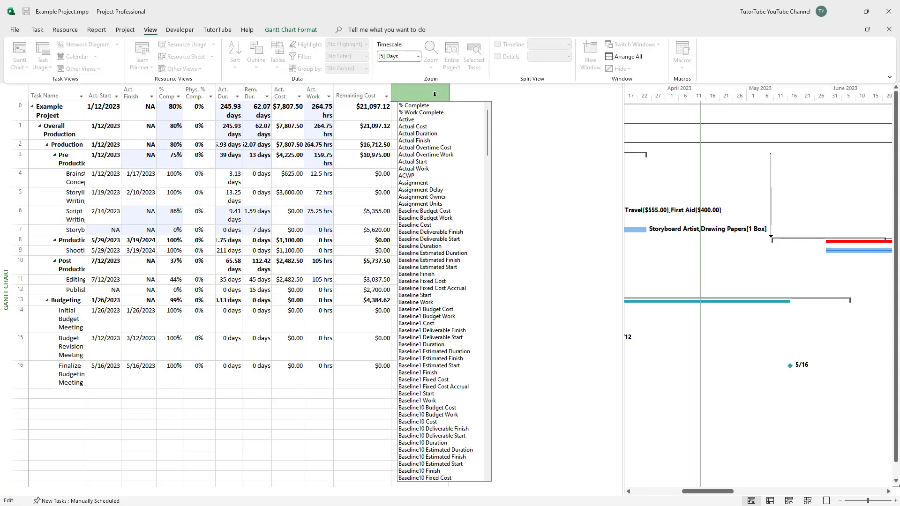
text(remaining ( Text1)
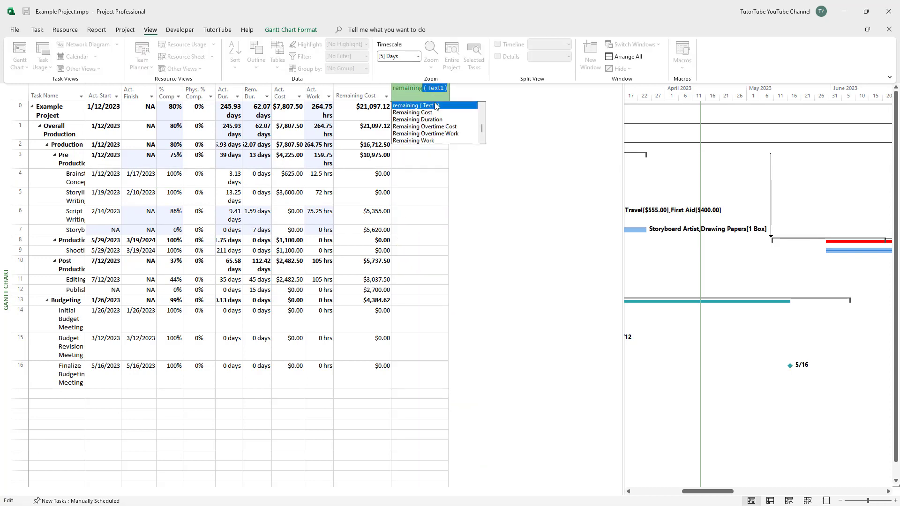
click(419, 119)
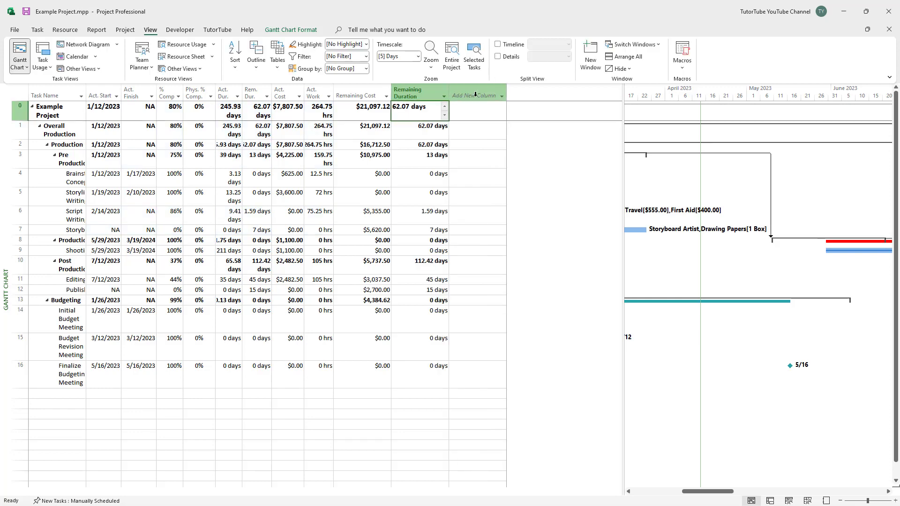
- Add a Remaining Work column after the Remaining Duration column
click(497, 96)
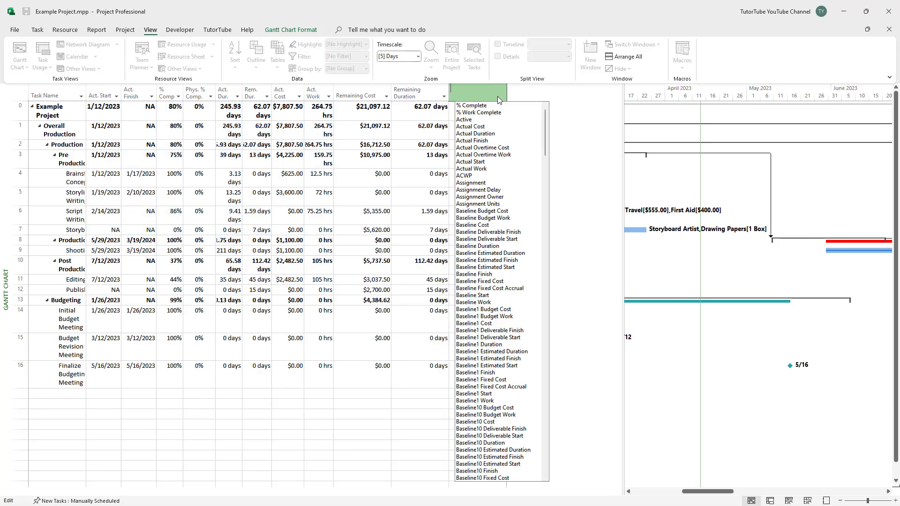
text(remaining ( Text1)
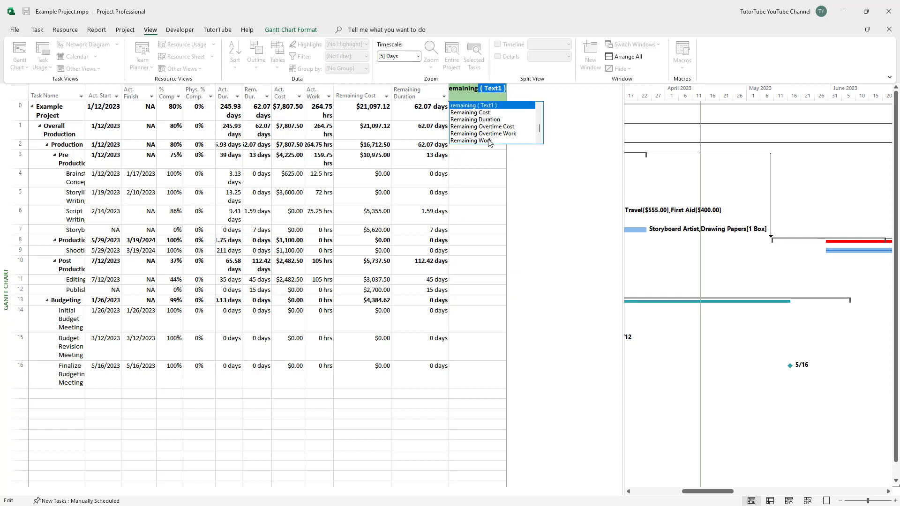
click(485, 142)
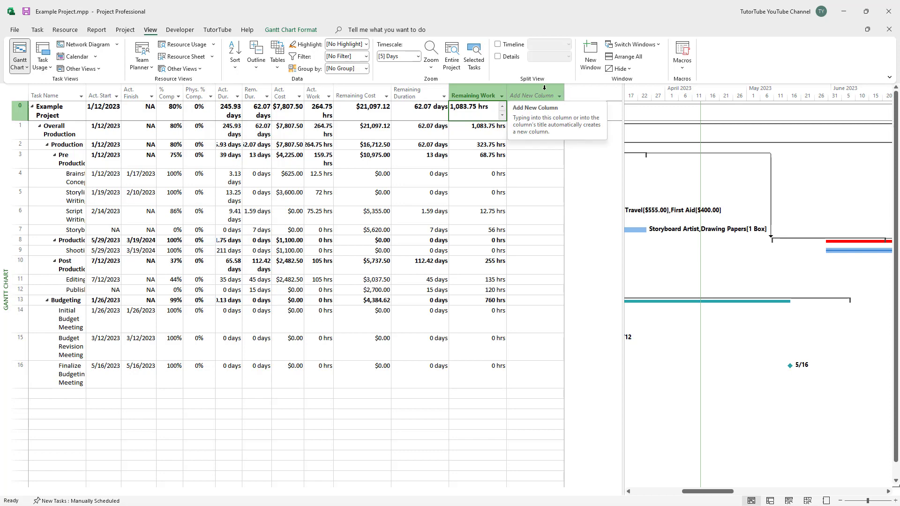
click(558, 96)
text(remai ni)
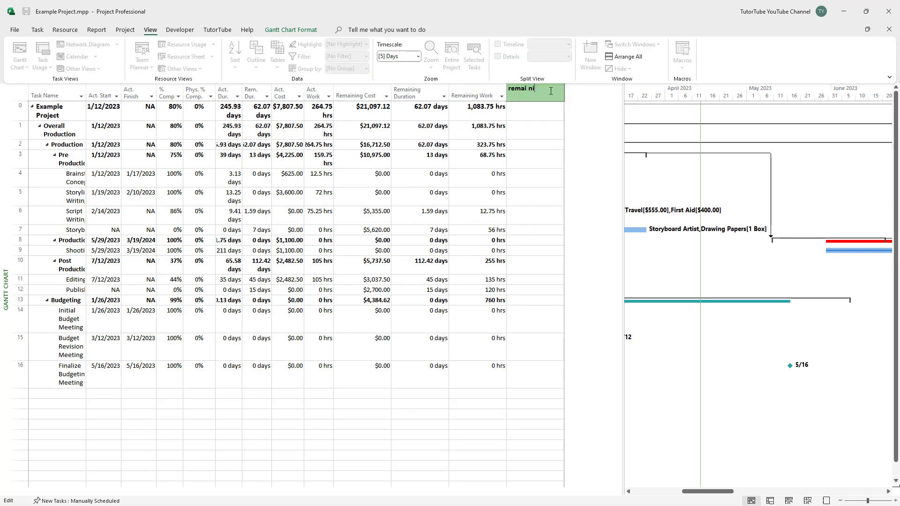
key(BackSpace)
key(BackSpace)
key(BackSpace)
key(BackSpace)
key(BackSpace)
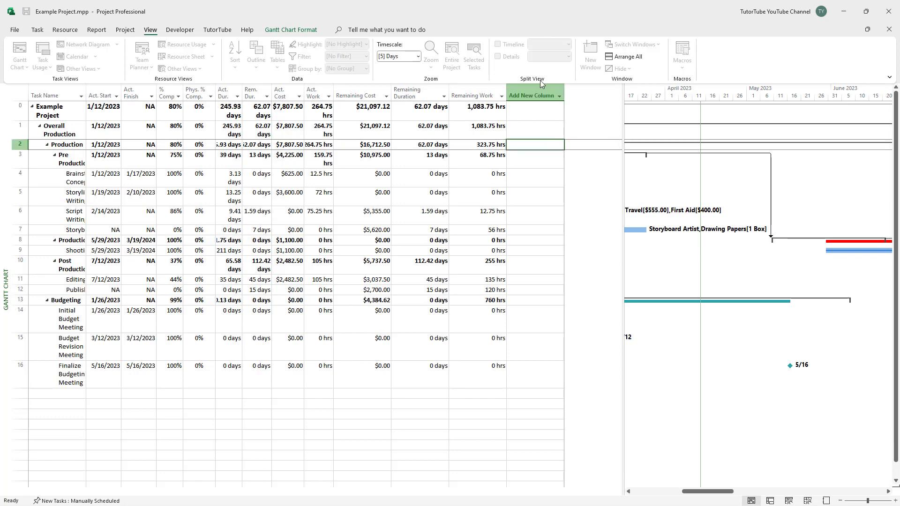
- Add a Remaining Overtime Cost column after the Remaining Work column
text(rema)
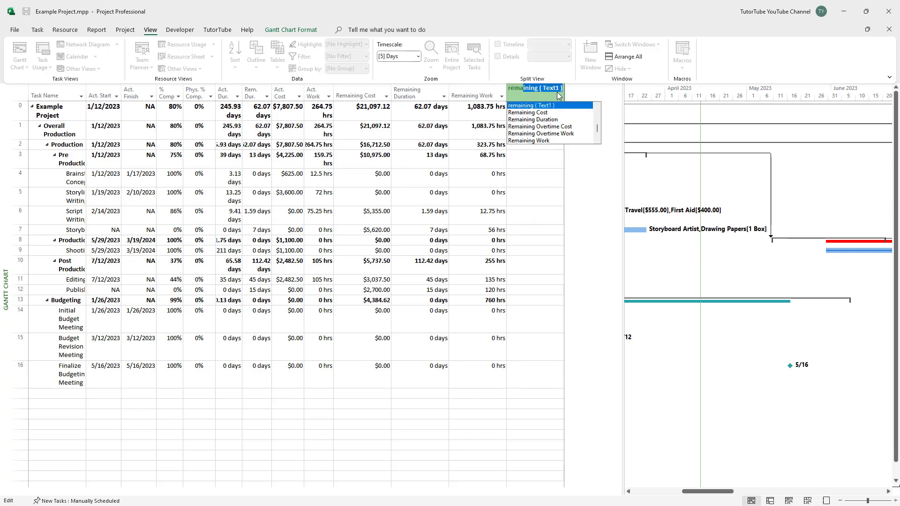
text(i)
click(558, 128)
- Add a Remaining Overtime Work column after the Remaining Overtime Cost column
click(612, 95)
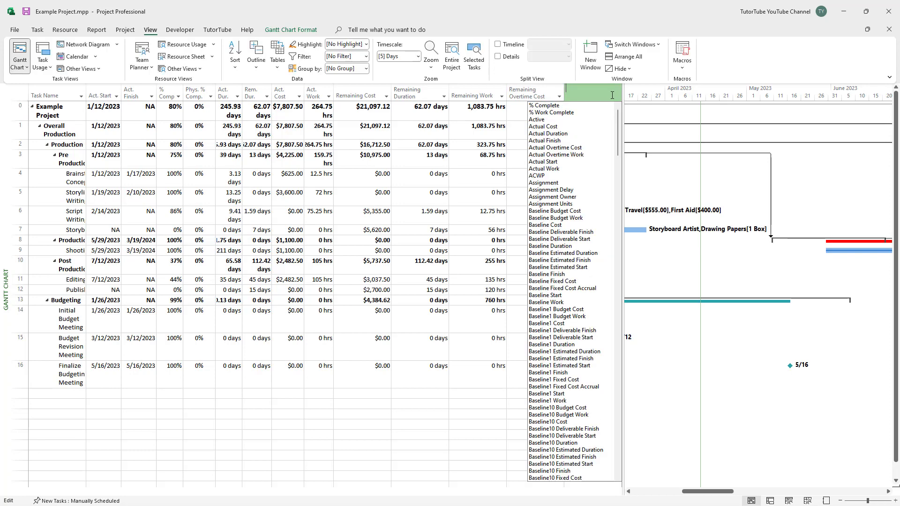
text(remaining ( Text1)
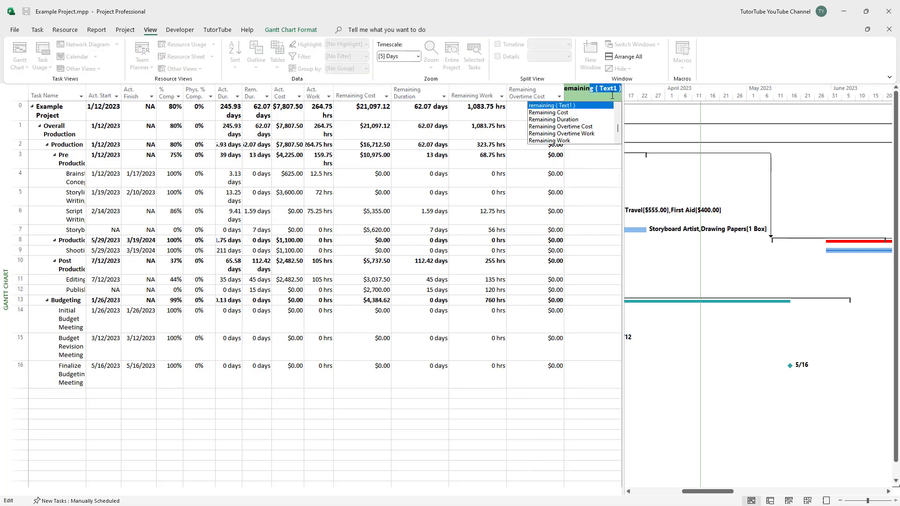
click(576, 135)
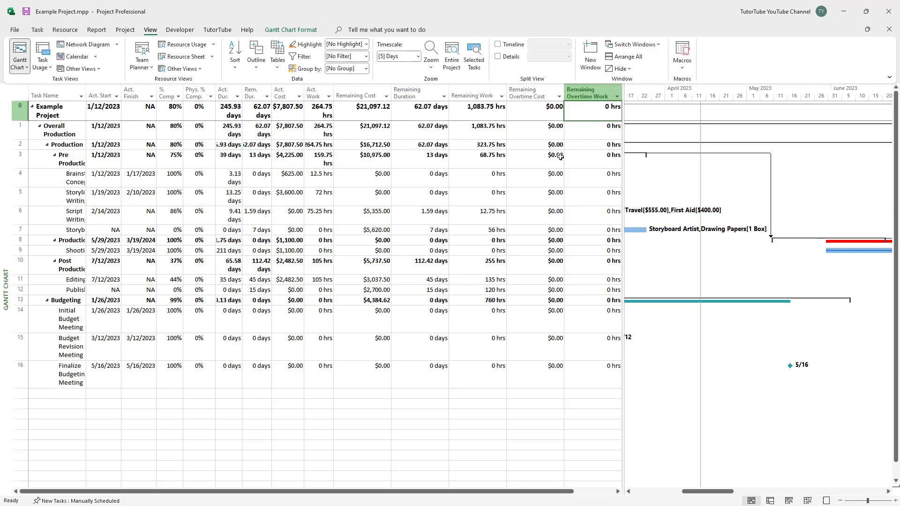
- Raise the Example Project summary task to 100% complete and highlight the remaining duration, work and overtime values in rows 0 to 14
click(187, 181)
click(177, 108)
click(180, 108)
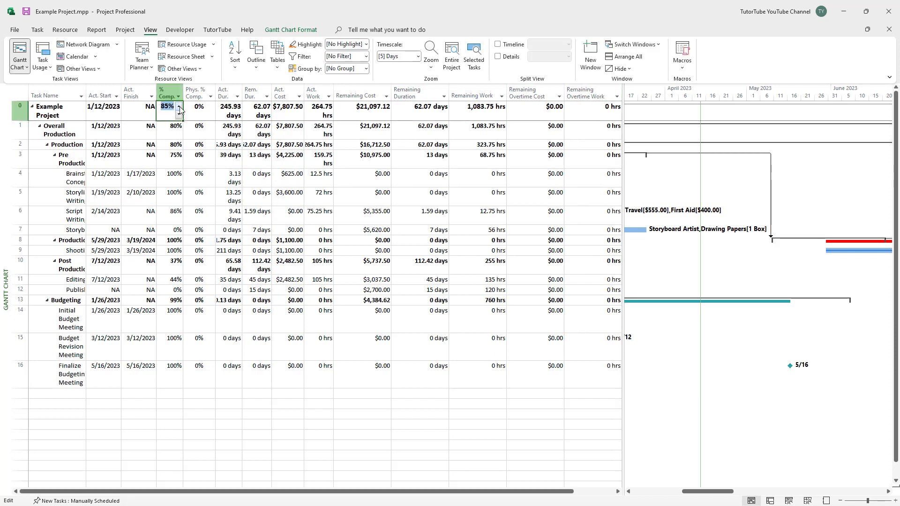
click(180, 108)
click(180, 108)
click(180, 109)
click(231, 133)
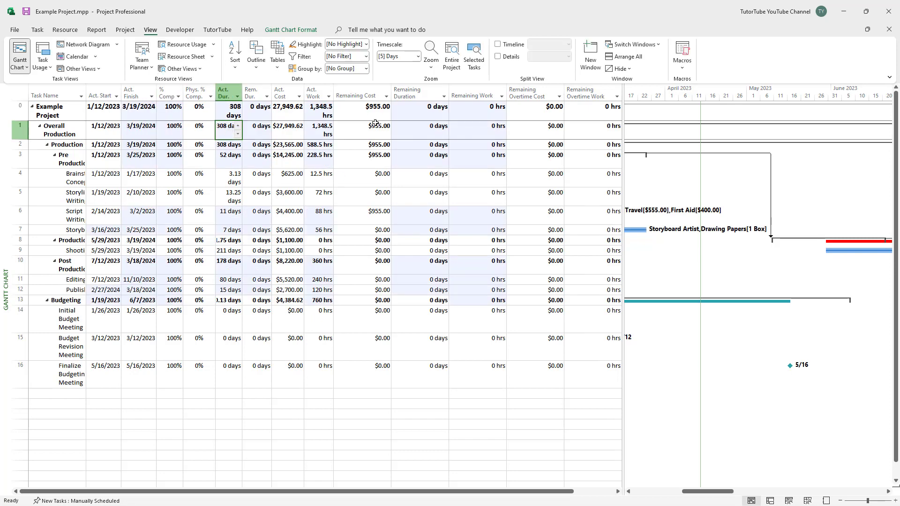
drag(428, 112, 592, 317)
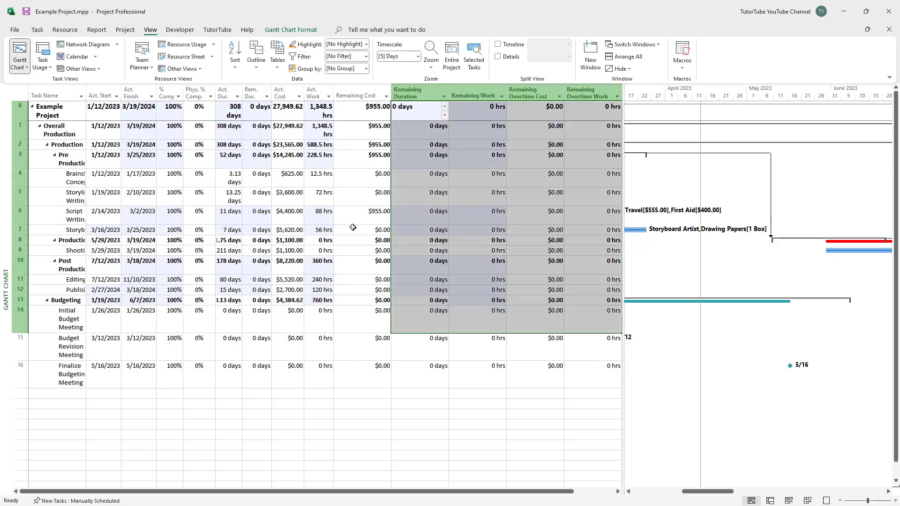
- Set the brainstorming task in row 4 and the script writing task in row 6 to 90% complete
click(176, 173)
text(90)
click(172, 192)
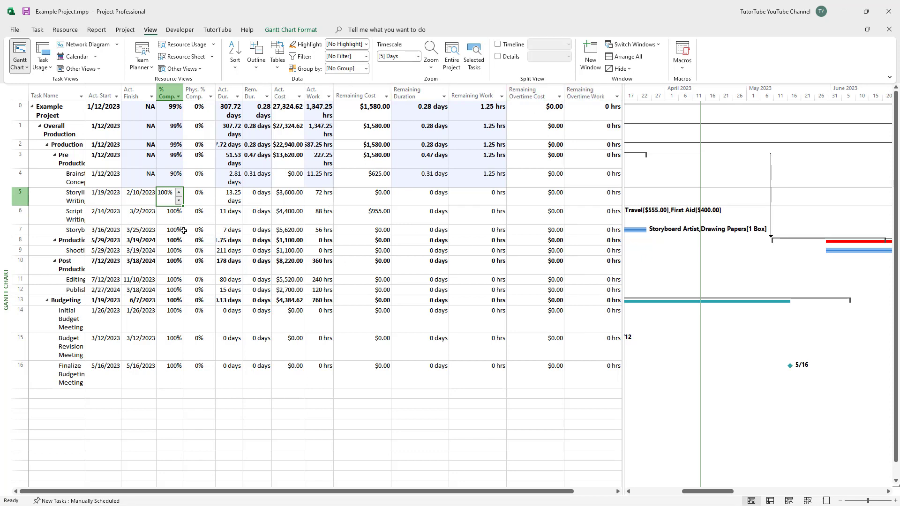
click(168, 218)
click(178, 219)
- Lower the percent complete of the storyline writing task to 68% and of the storyboard task in row 7 to 85%
click(176, 193)
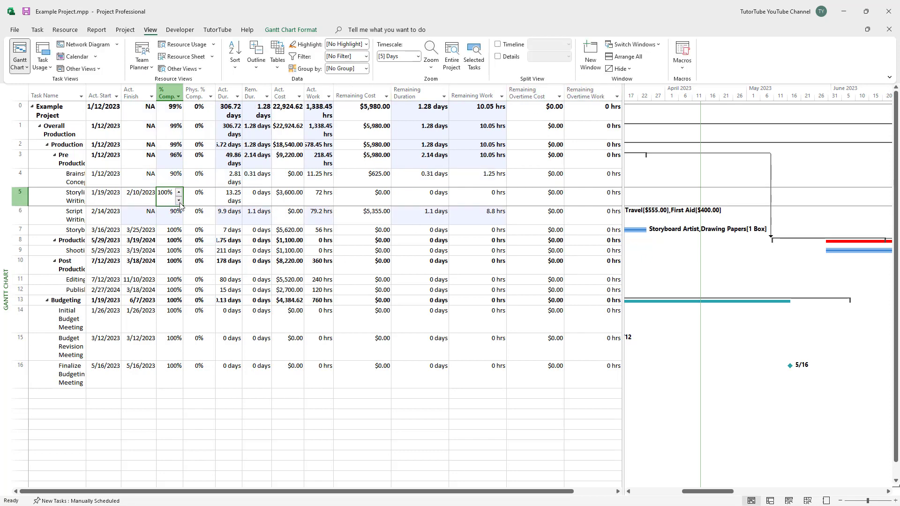
click(179, 201)
click(182, 253)
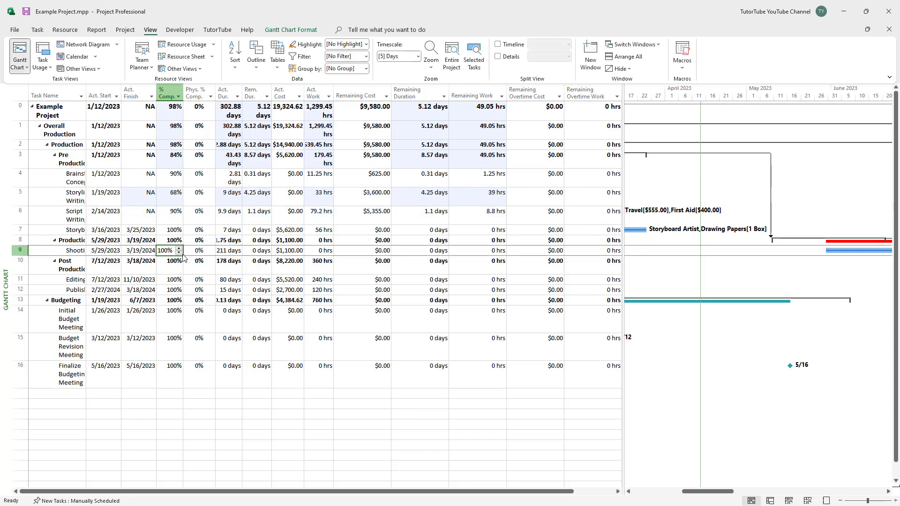
click(178, 232)
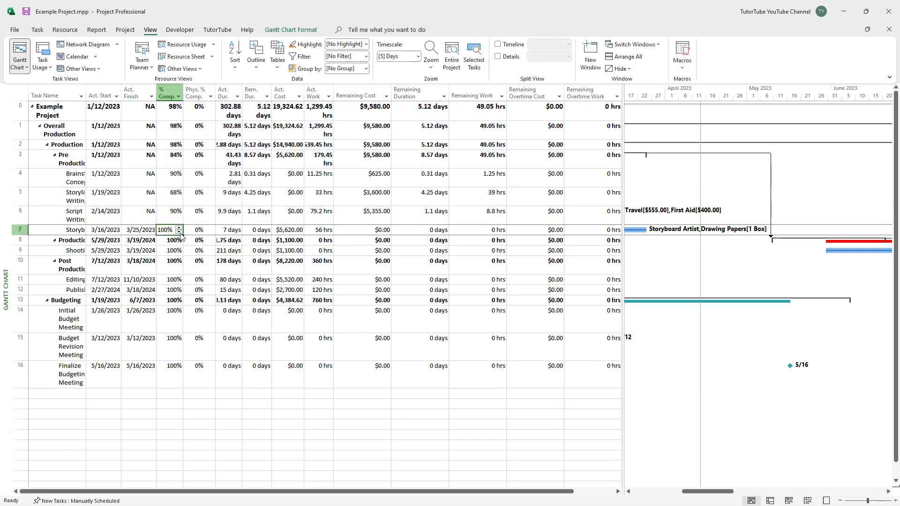
click(179, 232)
- Lower the percent complete of the editing task to 80% and of the publishing task in row 12 to 85%
click(177, 283)
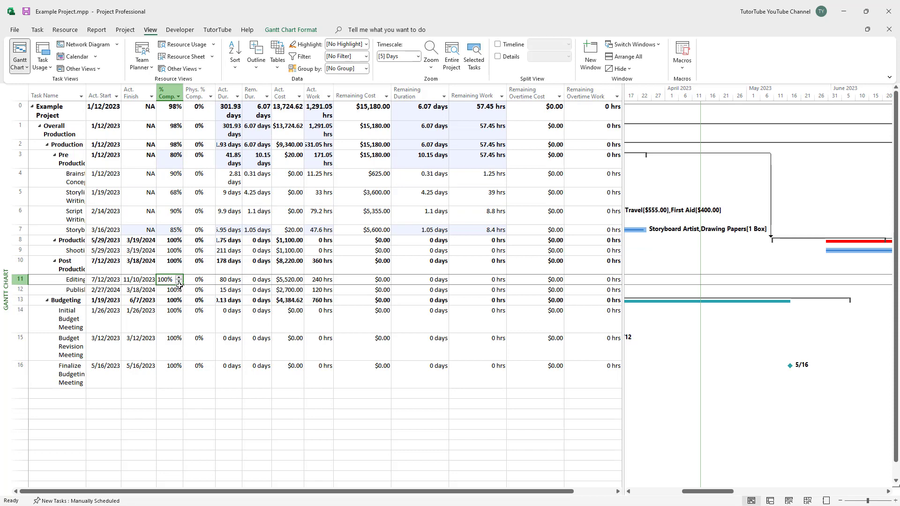
click(179, 283)
click(176, 289)
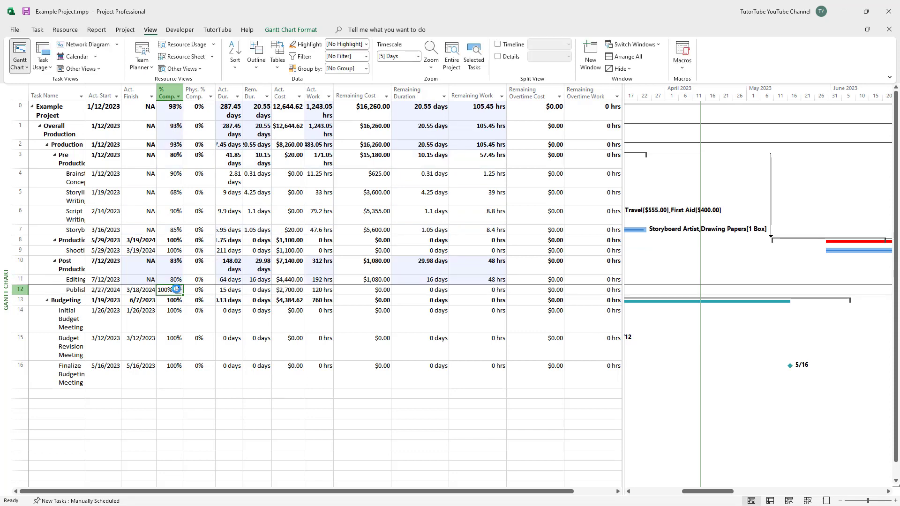
click(180, 292)
click(180, 292)
click(179, 292)
- Try to lower the percent complete of the Initial Budget Meeting milestone
click(168, 309)
click(180, 330)
click(179, 326)
click(178, 325)
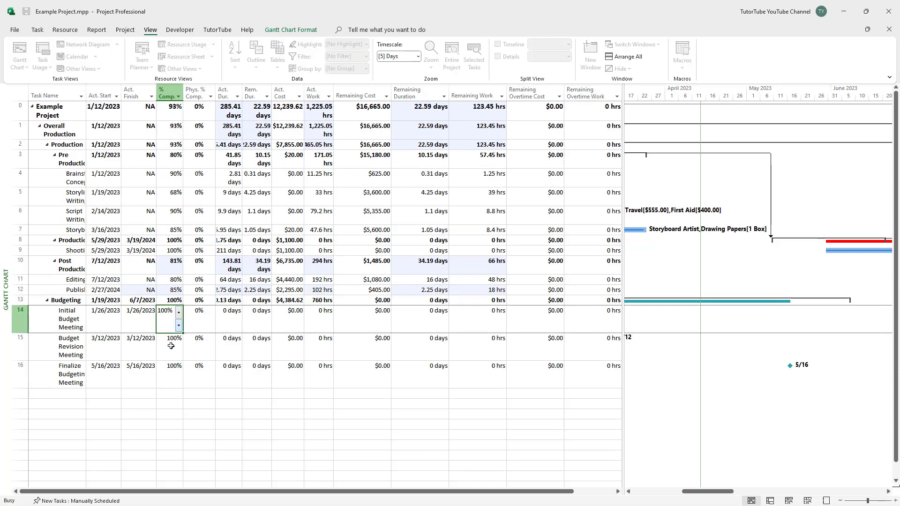
- Lower the percent complete of the Budget Revision Meeting to 90% and of the Finalize Budgeting Meeting to 85%
click(171, 346)
click(178, 353)
click(178, 353)
click(175, 374)
click(178, 381)
click(179, 380)
click(178, 381)
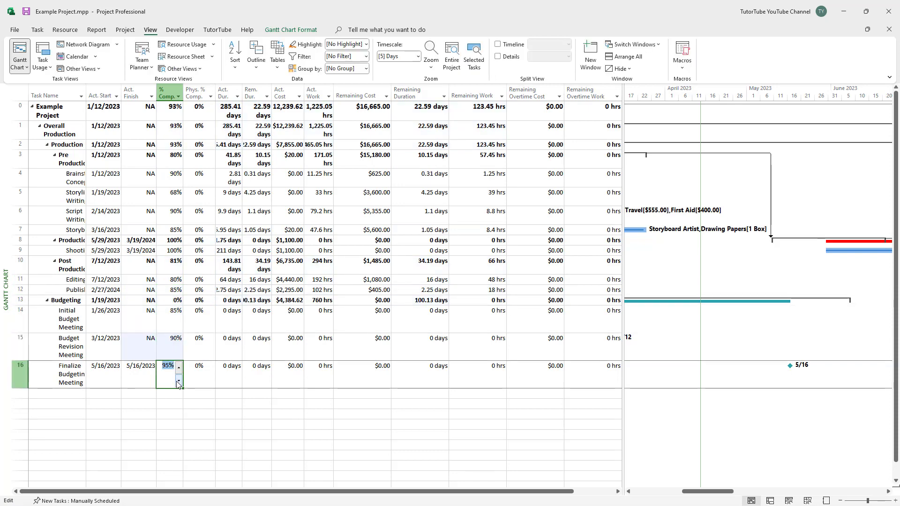
click(423, 262)
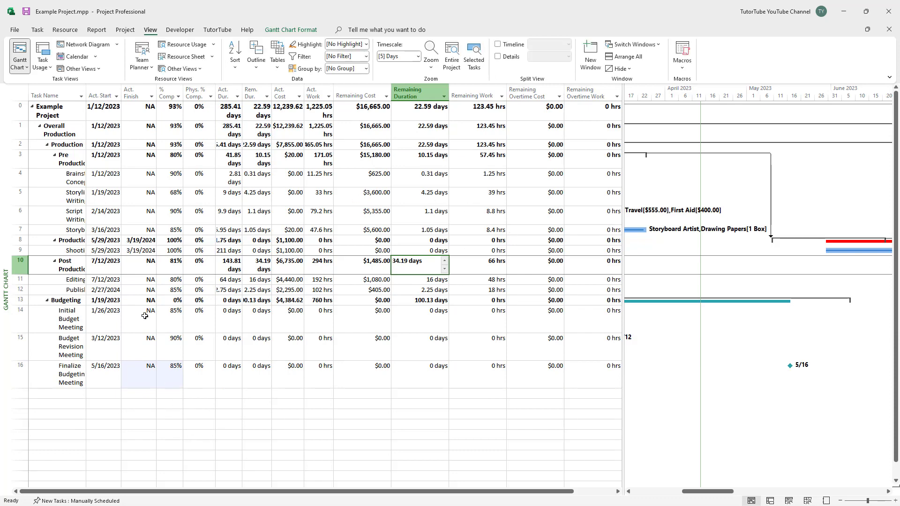
drag(163, 318, 408, 420)
click(398, 384)
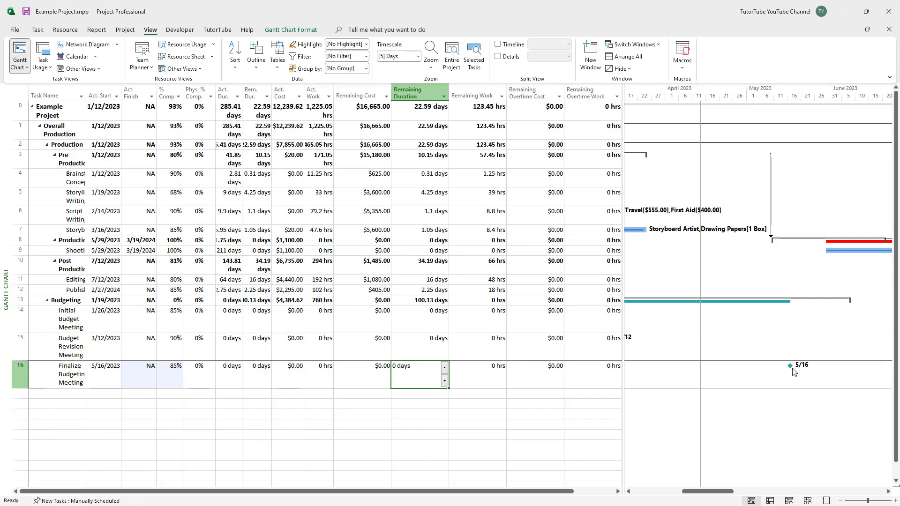
- Set the Initial Budget Meeting to 100% complete and copy that value to the Budget Revision and Finalize Budgeting meetings
click(162, 314)
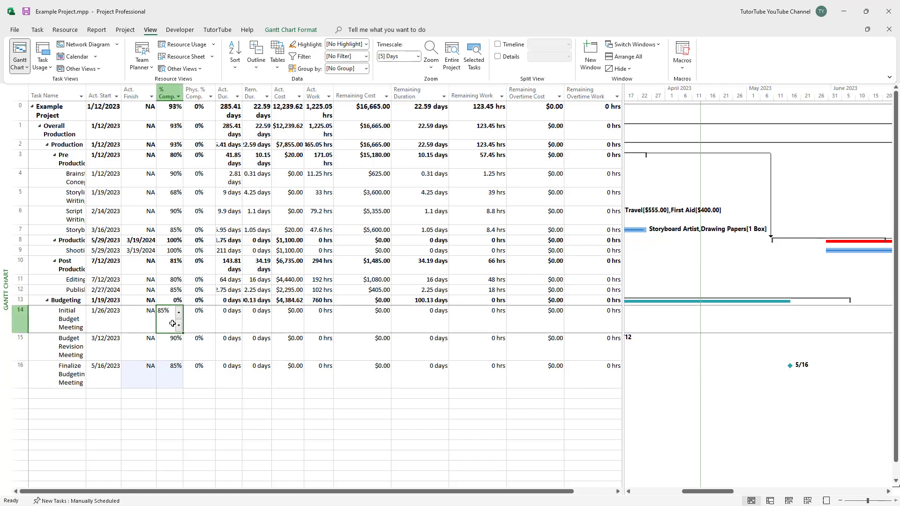
text(100)
key(Return)
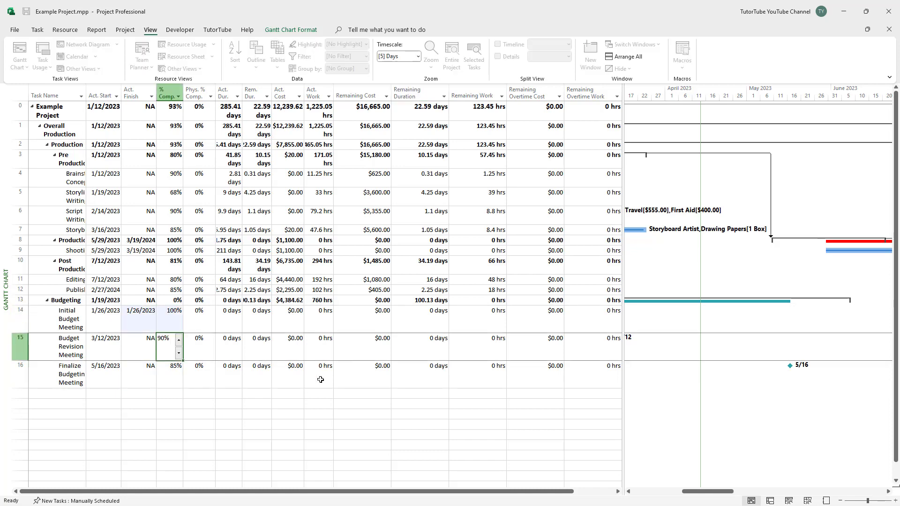
key(Up)
key(ctrl+c)
key(Down)
key(ctrl+v)
key(Down)
key(ctrl+v)
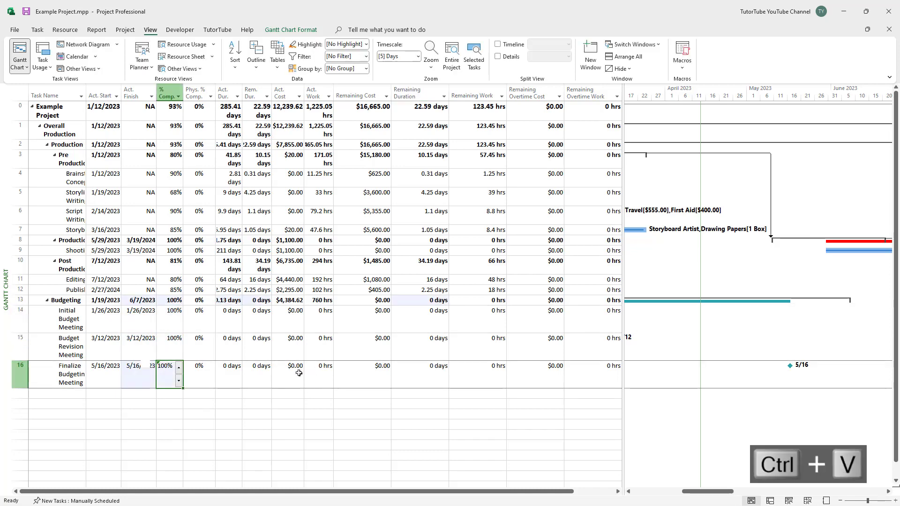
- Lower the percent complete of the storyline writing task in row 5 to 55%
click(320, 183)
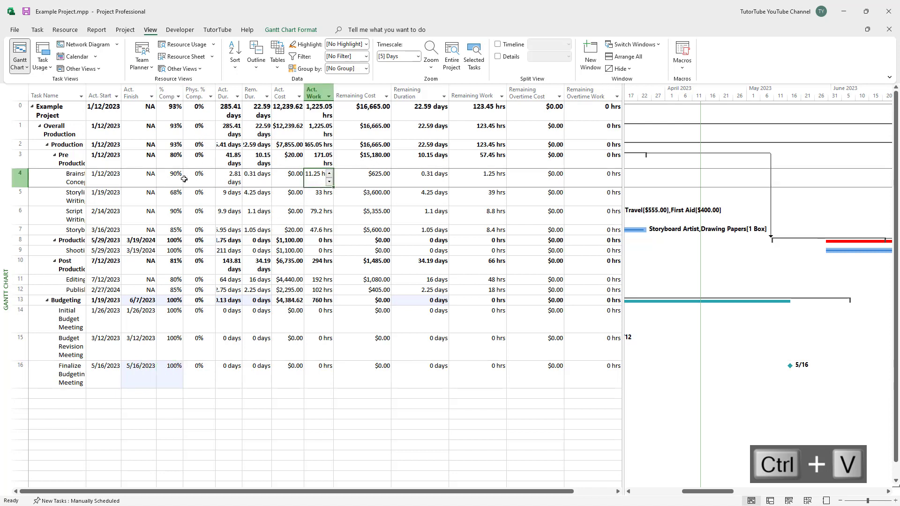
click(177, 199)
click(178, 201)
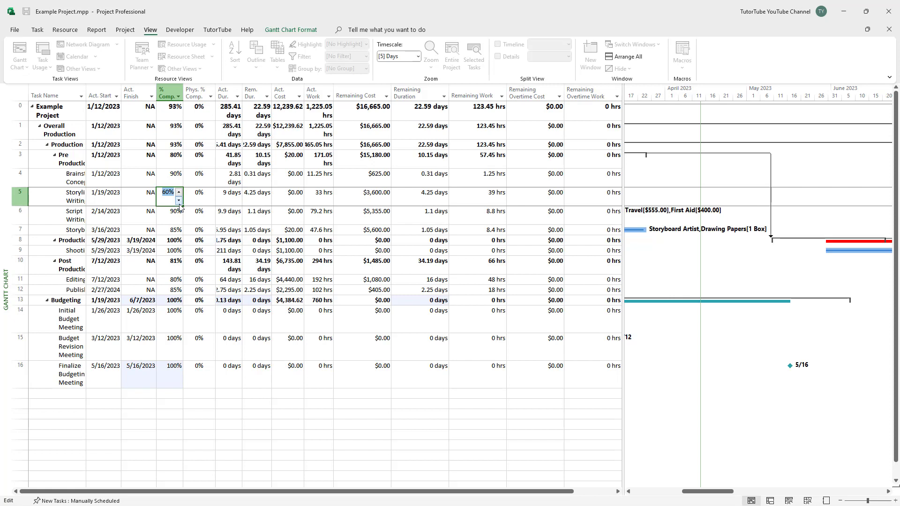
click(408, 182)
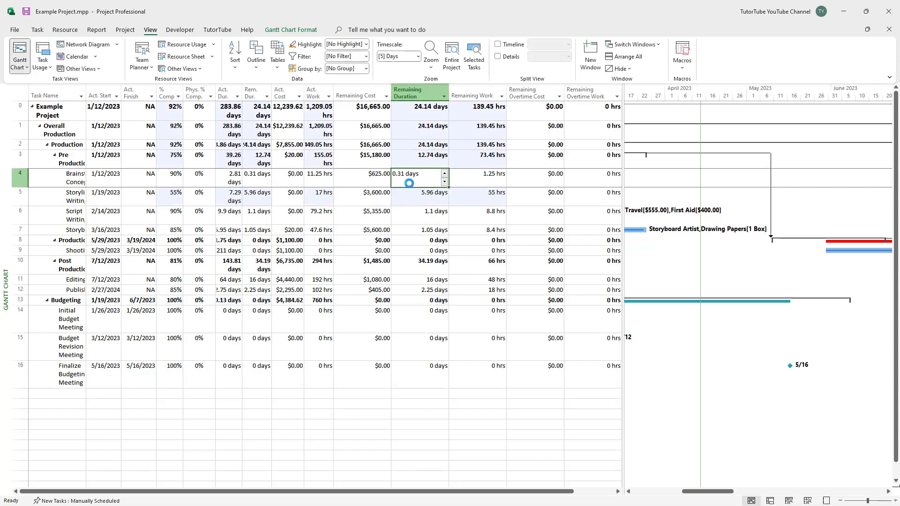
- Examine the project summary's percent complete and compare the remaining cost, duration and work values across the project and its production tasks
click(179, 118)
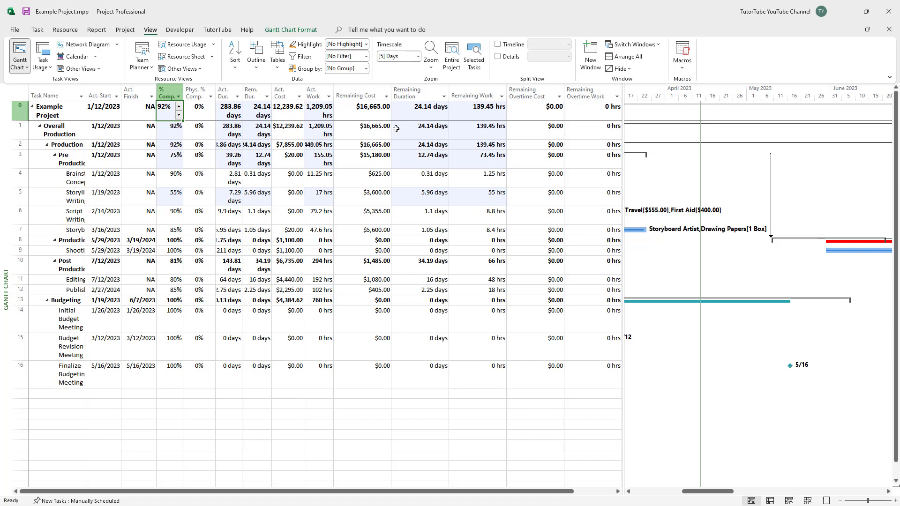
click(382, 109)
click(419, 109)
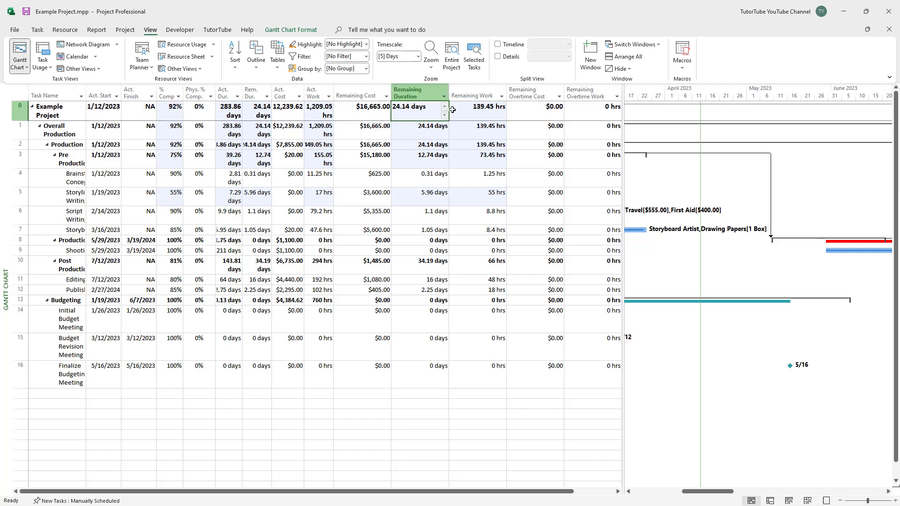
click(486, 112)
drag(374, 133, 482, 239)
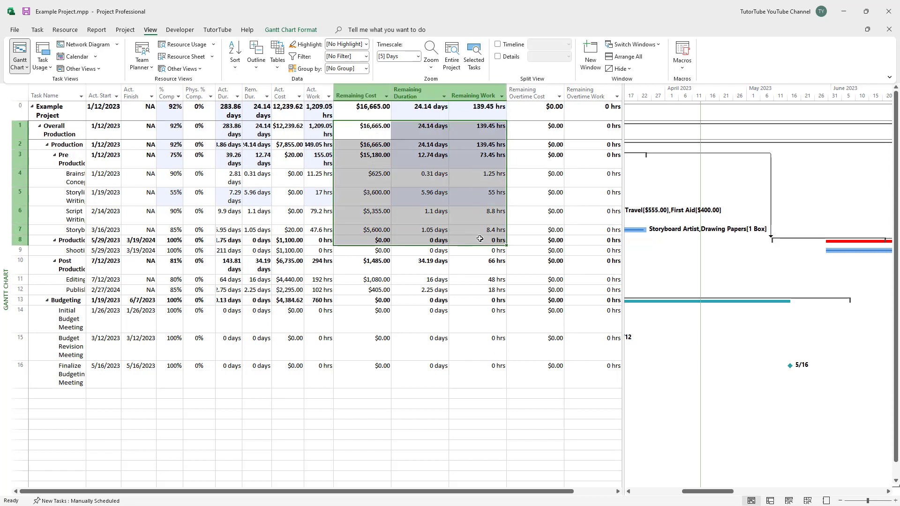
click(415, 158)
drag(374, 114, 477, 118)
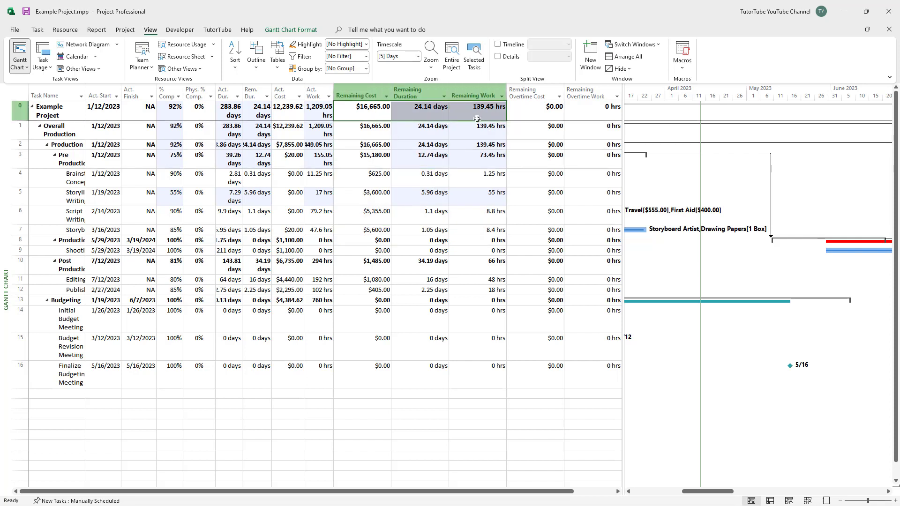
click(452, 177)
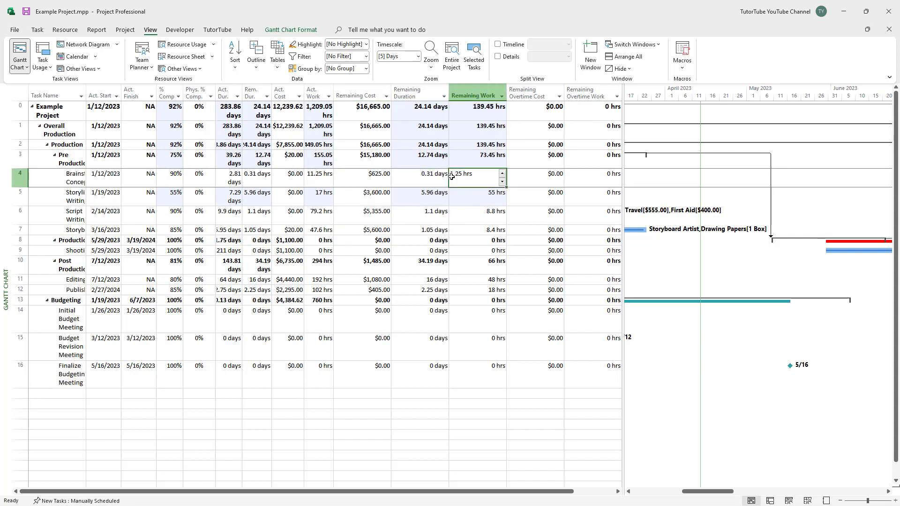